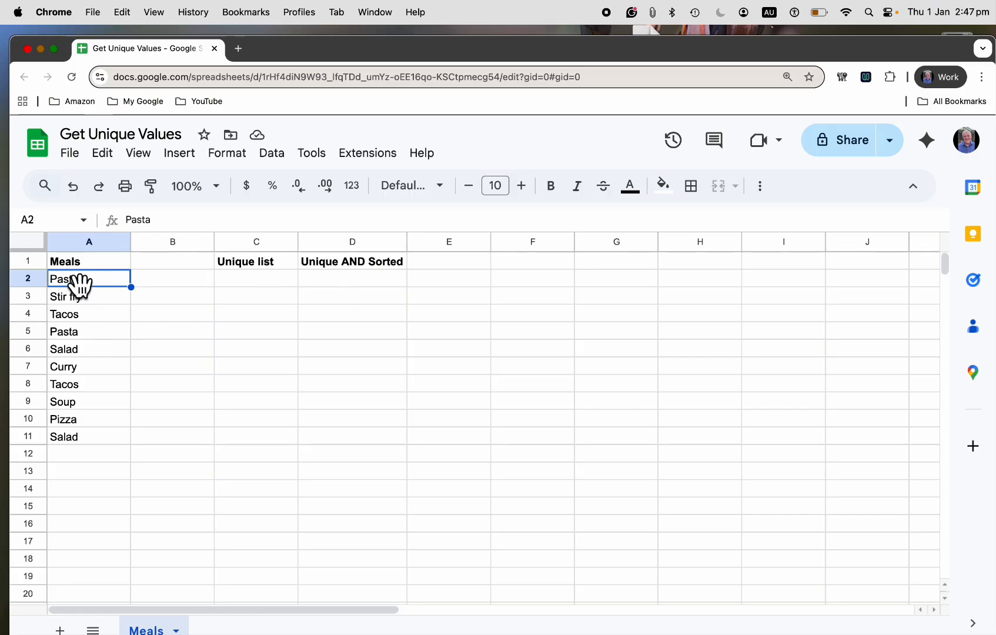
click(78, 338)
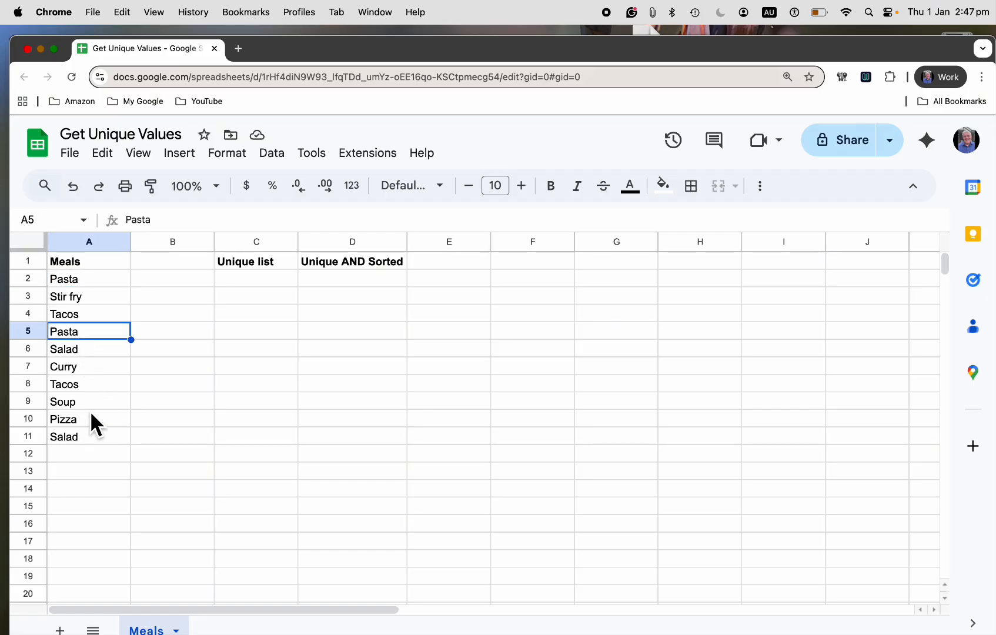
key(Down)
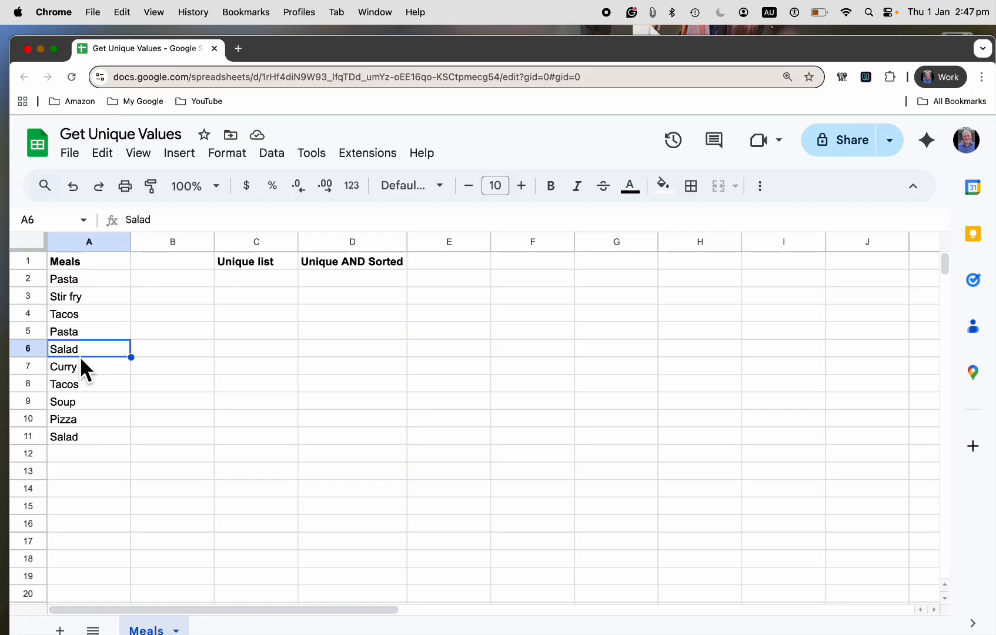
click(86, 442)
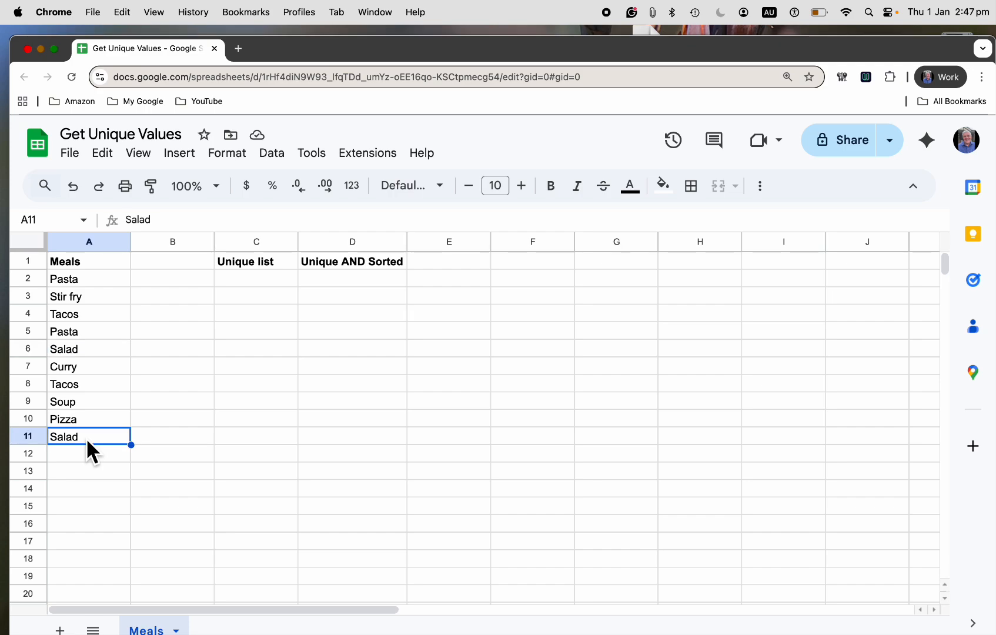
Enter the formula =UNIQUE(A2:A11) in cell C2 to list the distinct meals under Unique list.
click(248, 283)
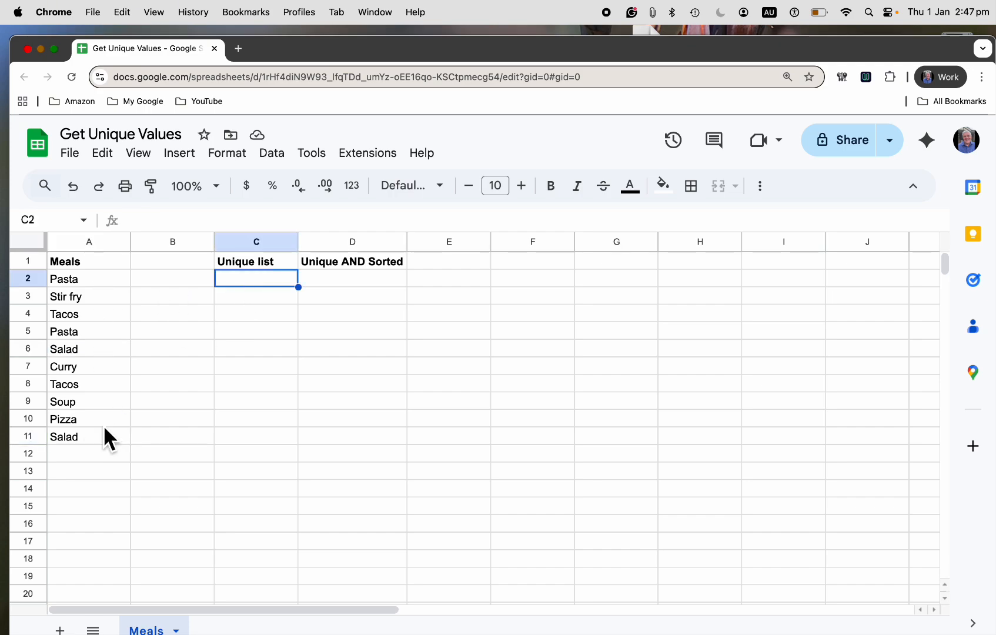
text(=UNI)
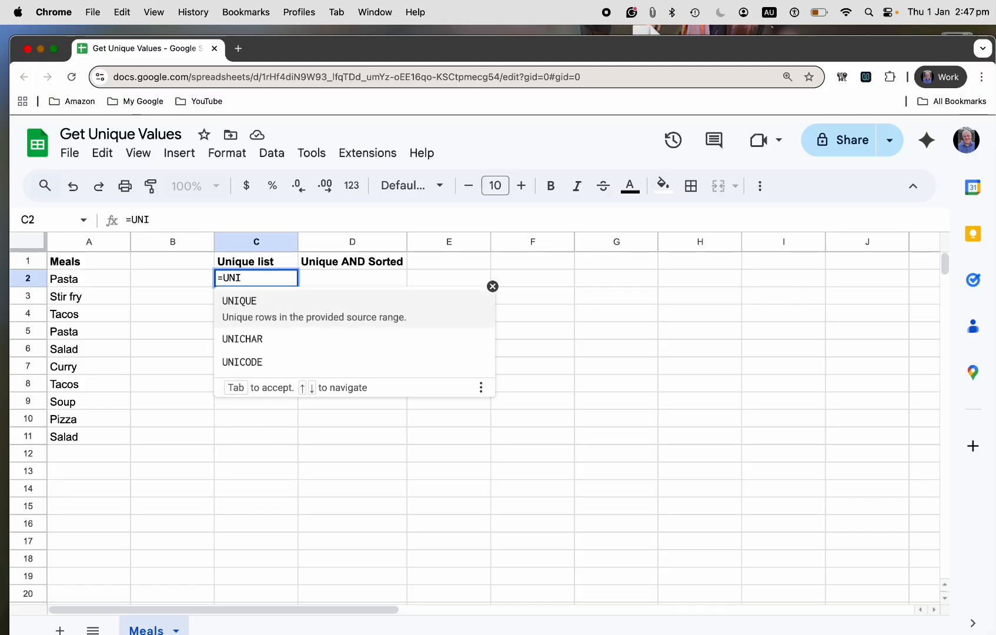
text(QUE)
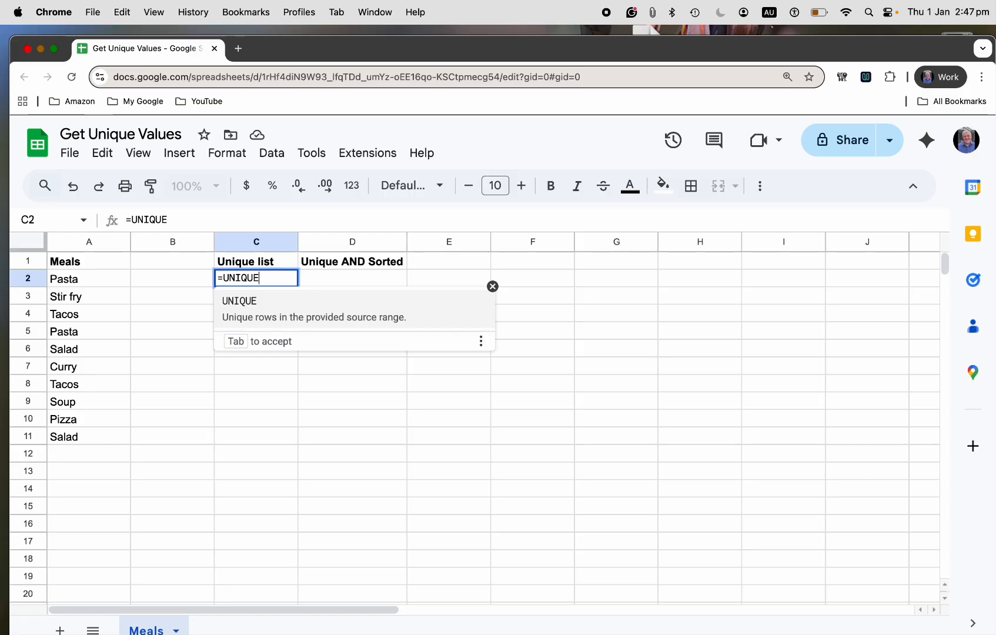
text(()
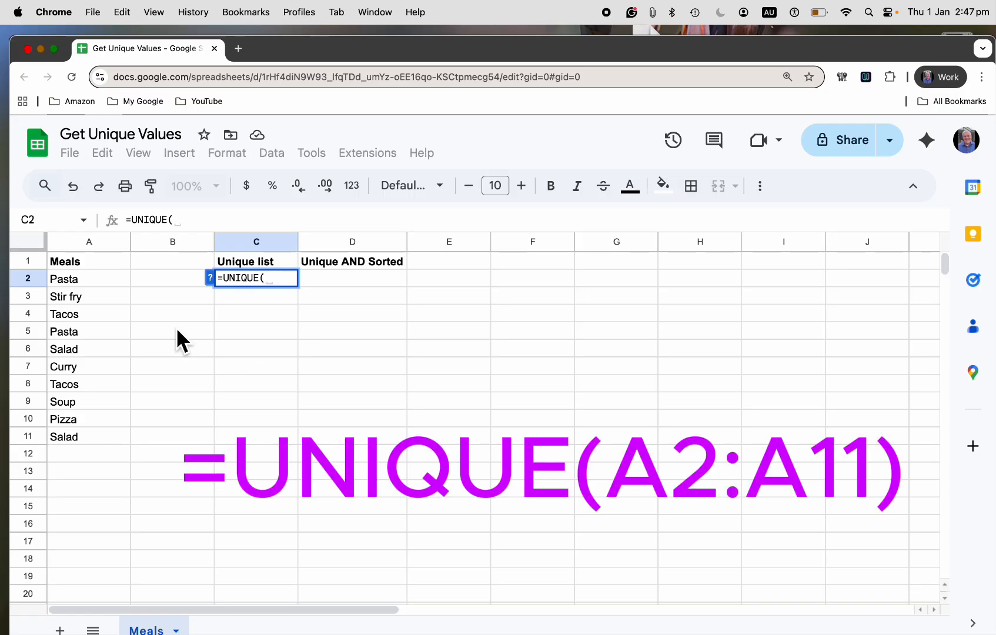
drag(95, 276, 87, 432)
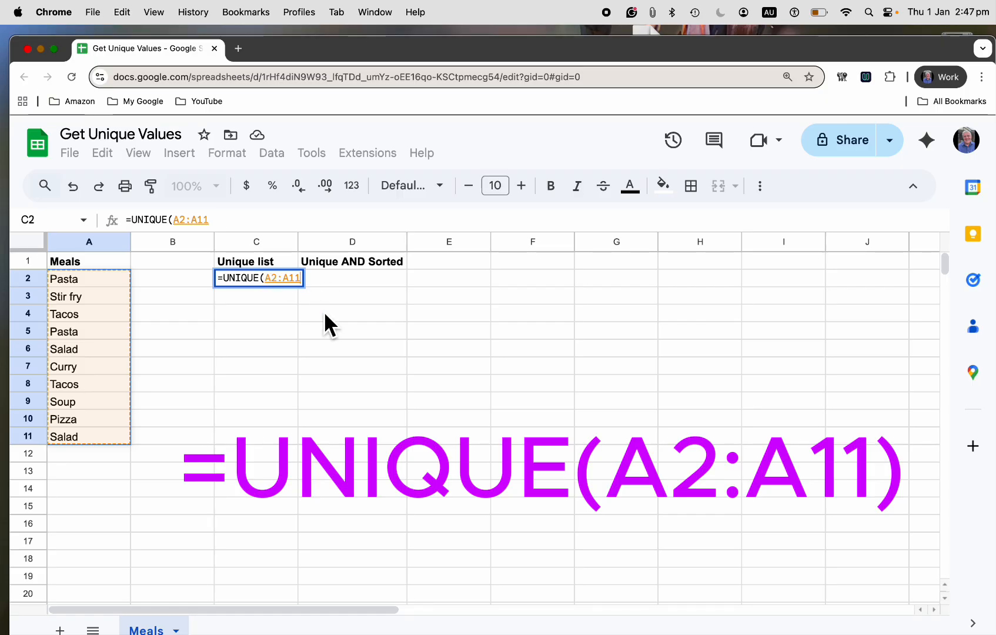
text())
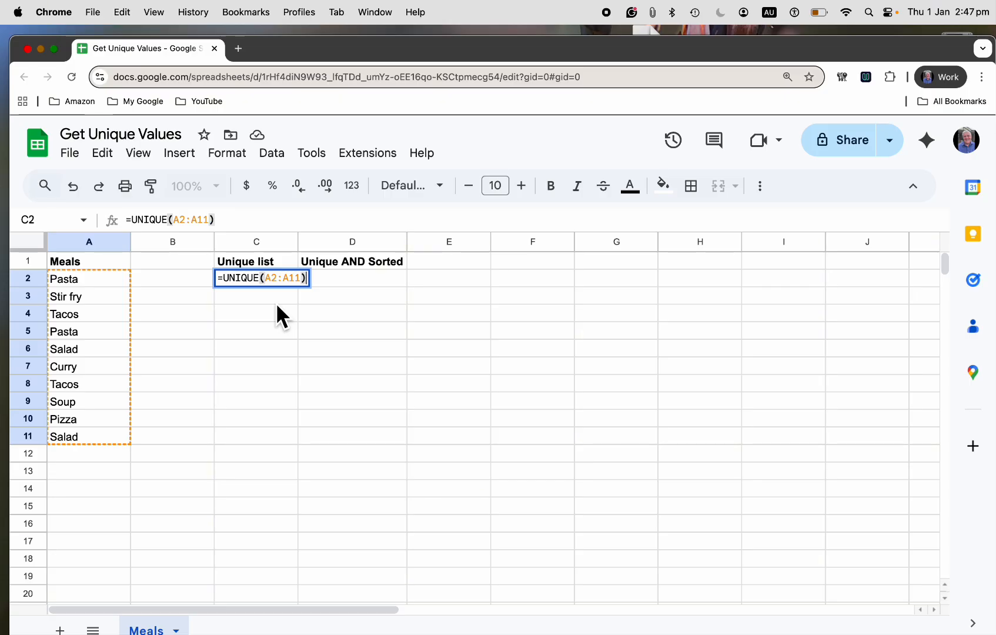
key(Return)
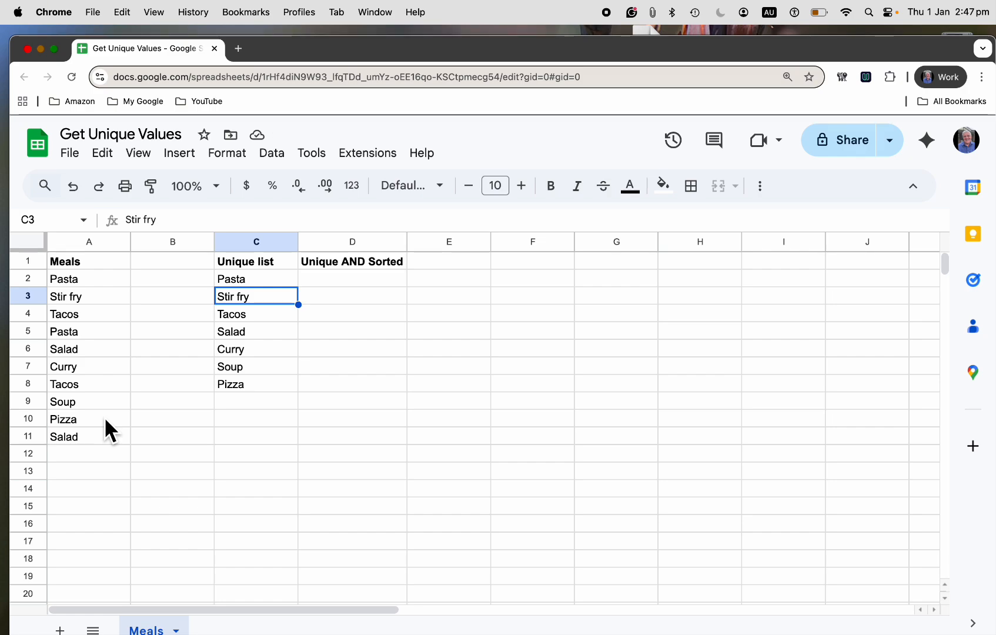
click(93, 317)
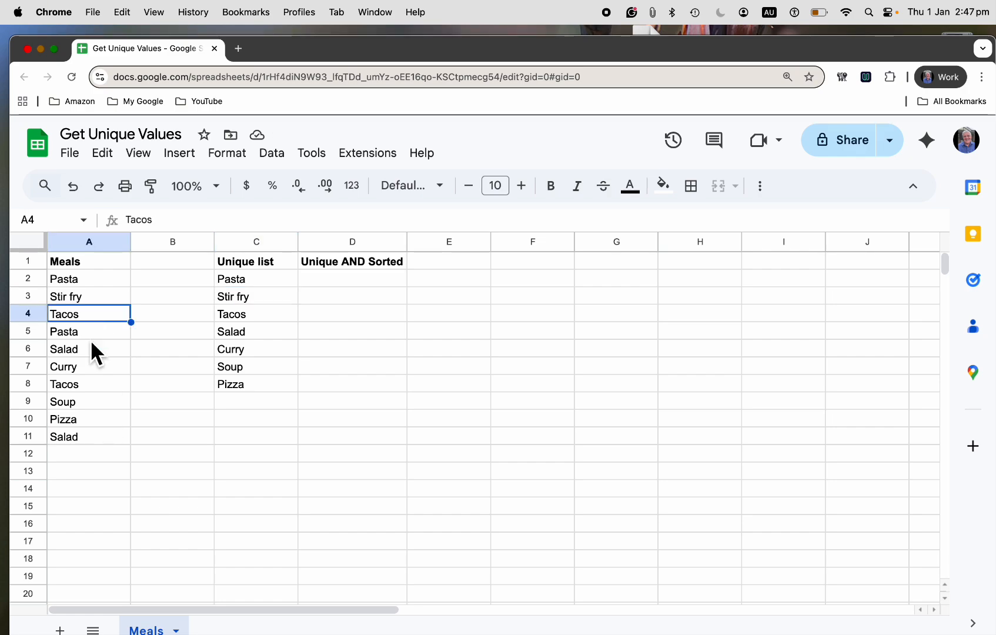
click(84, 383)
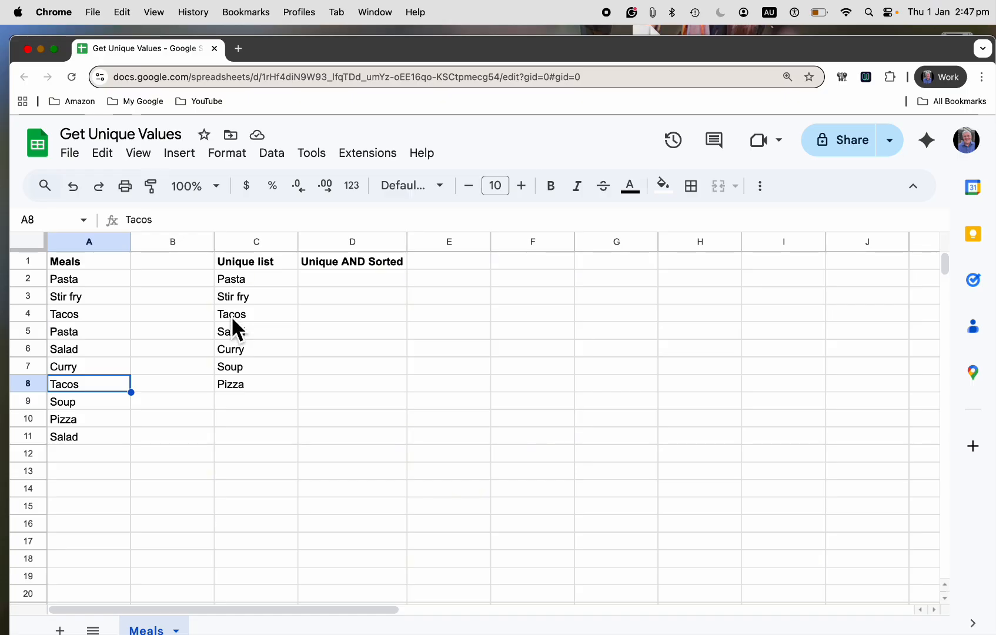
click(256, 271)
click(271, 280)
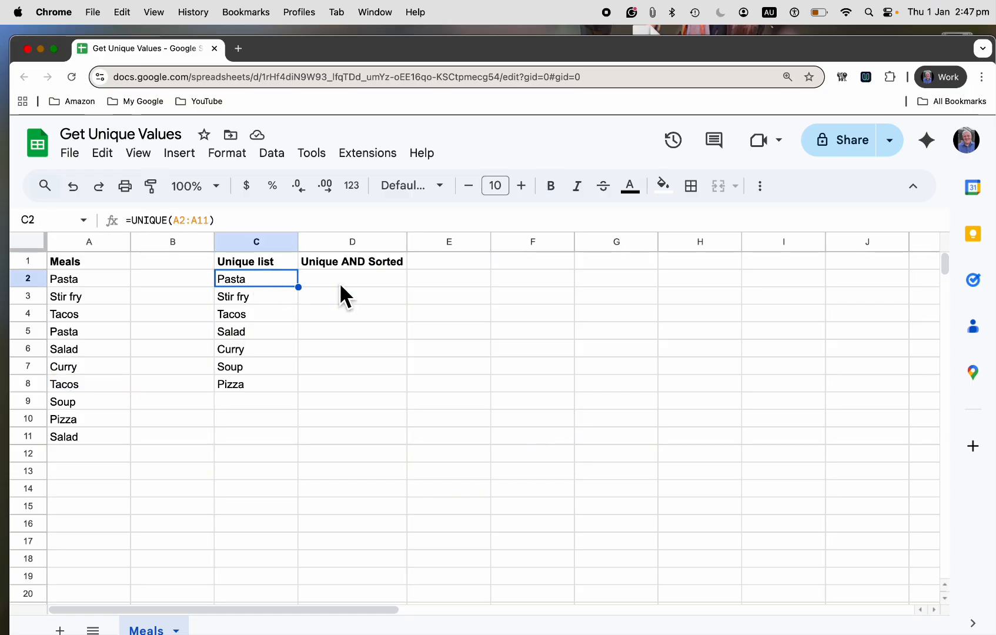
Enter the formula =UNIQUE(A2:A11) in cell D2 under the Unique AND Sorted heading.
click(341, 286)
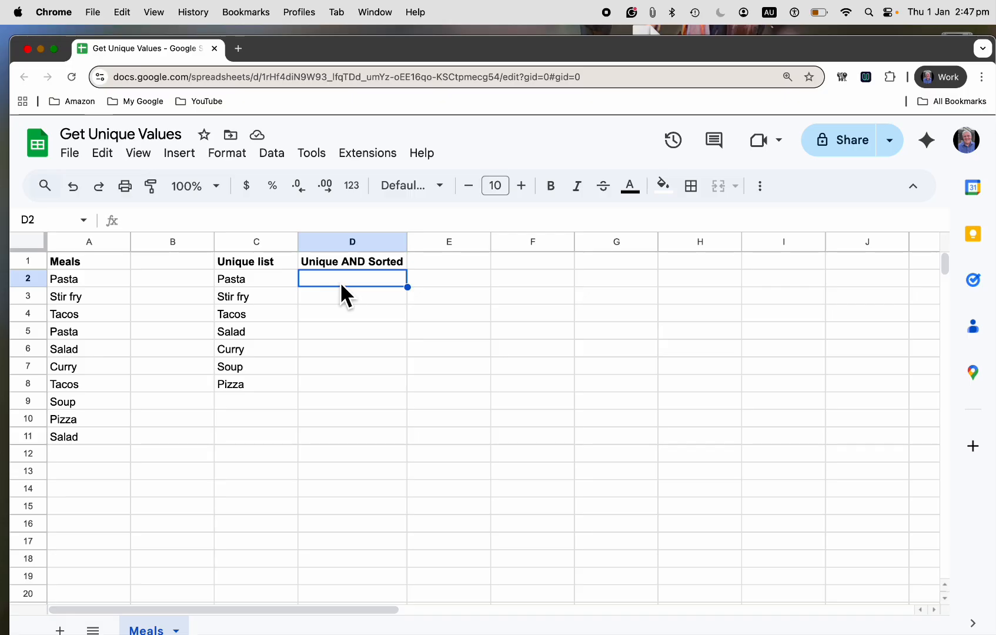
text(=)
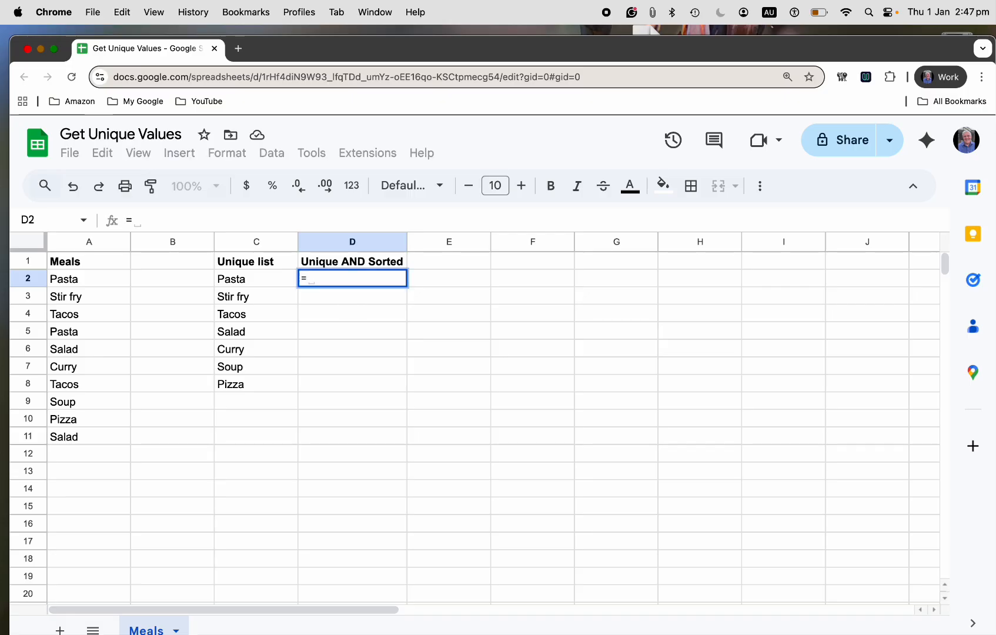
text(UNIQUE()
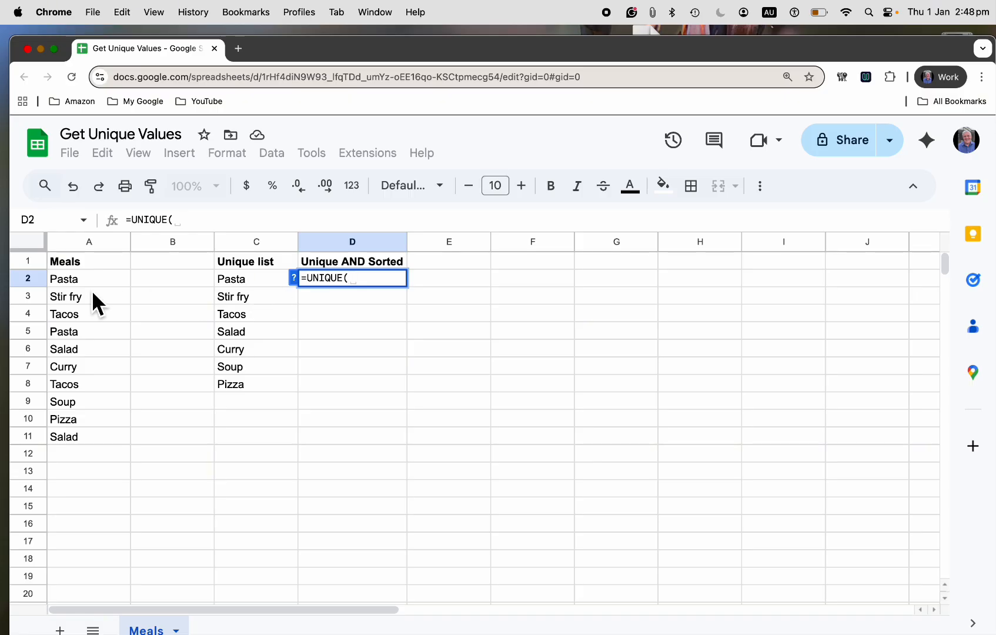
drag(91, 282, 77, 435)
text())
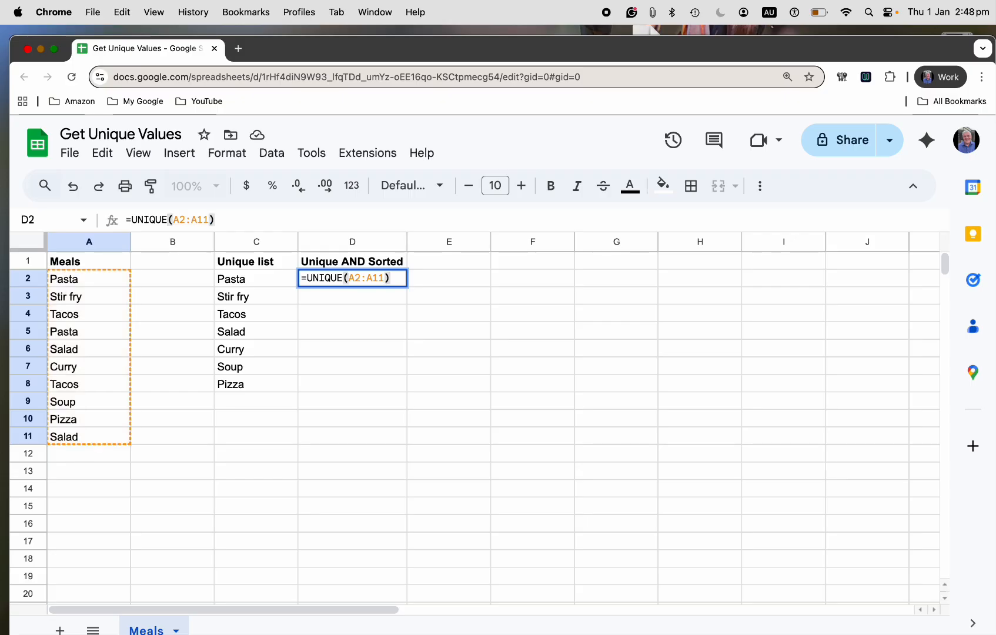
key(Return)
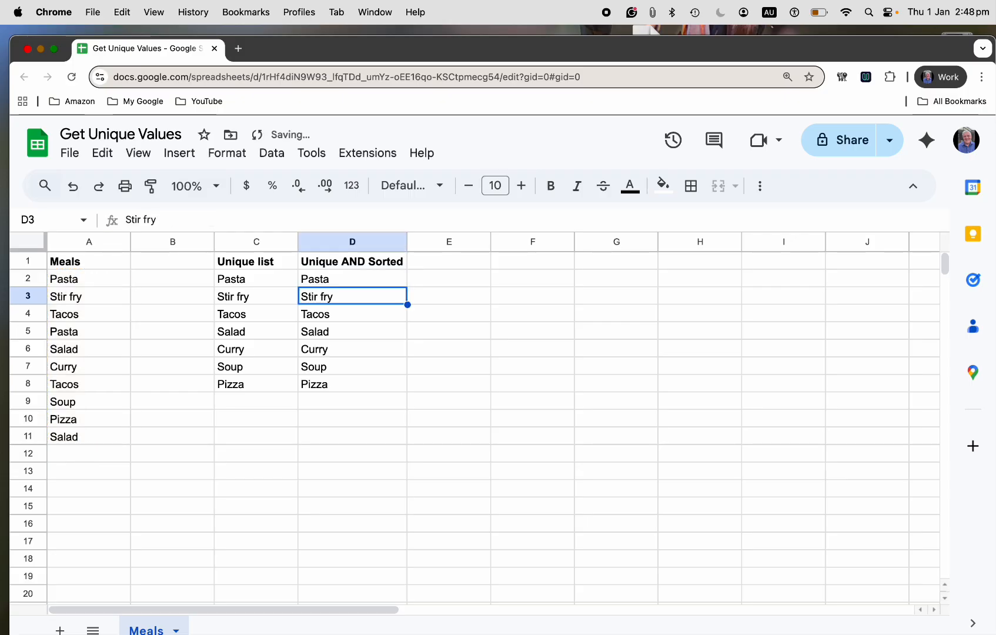
Wrap the formula in D2 in the SORT function so it reads =SORT(UNIQUE(A2:A11)).
key(Up)
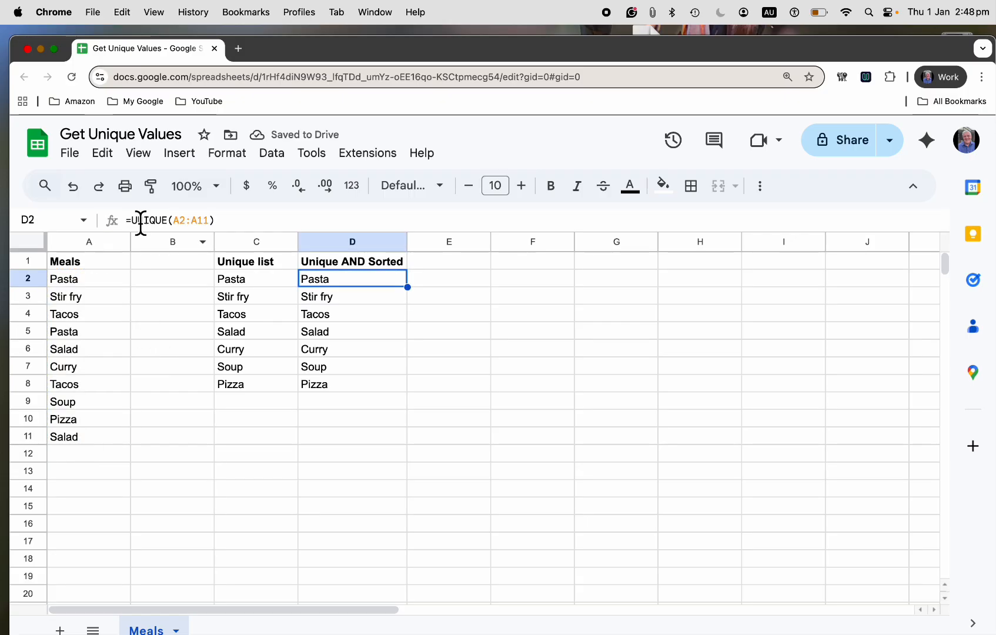
click(132, 221)
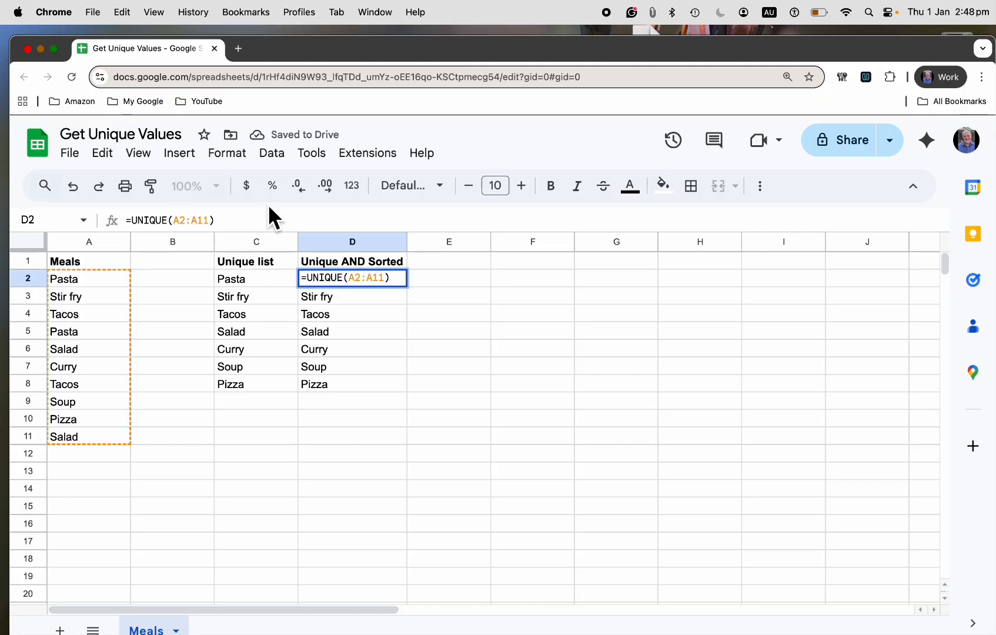
text(SORT()
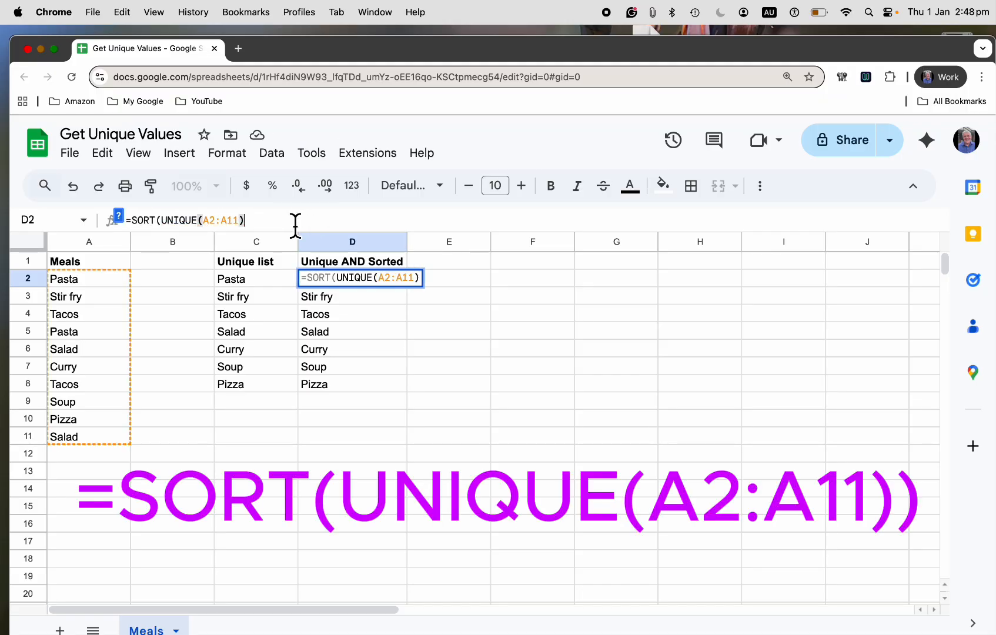
text())
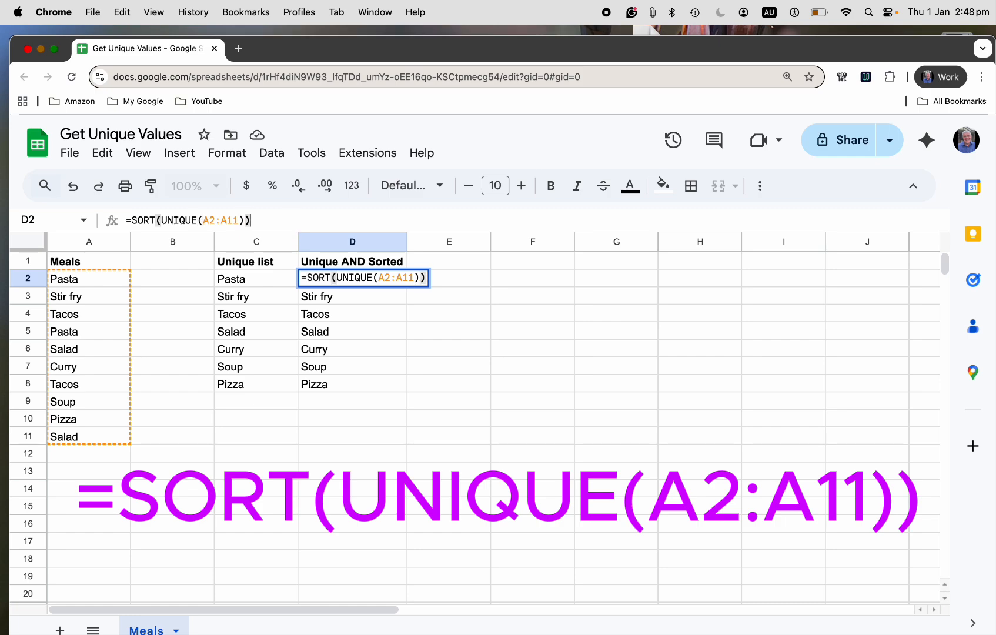
key(Return)
key(Up)
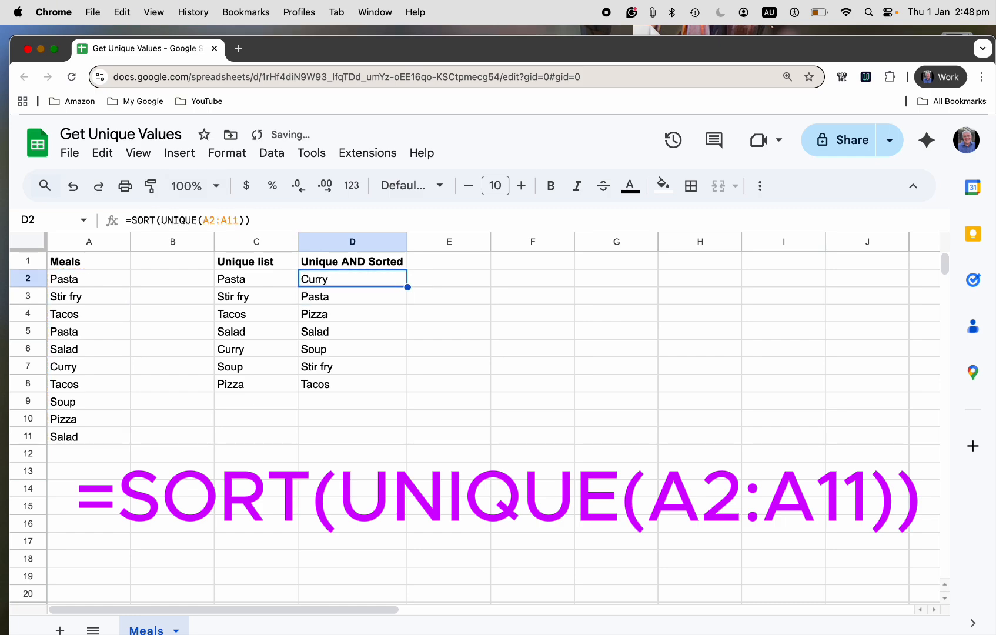
Review the entries of the Unique AND Sorted and Unique list columns and the source range in the C2 formula.
key(Down)
key(Down)
key(Down)
key(Down)
key(Down)
key(Down)
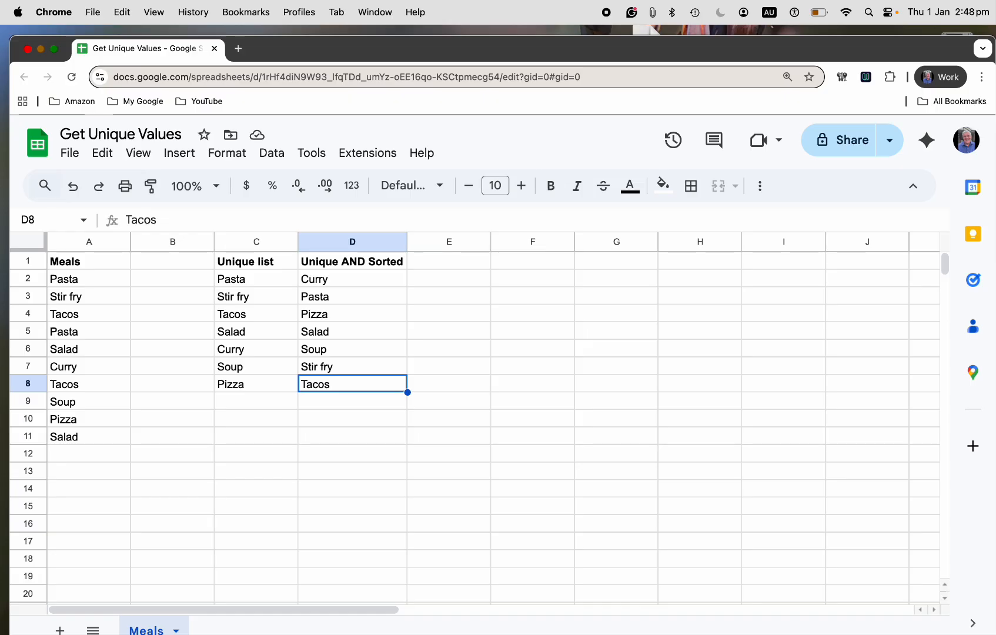
key(Left)
key(Up)
key(Up)
key(Up)
key(Up)
key(Up)
key(Up)
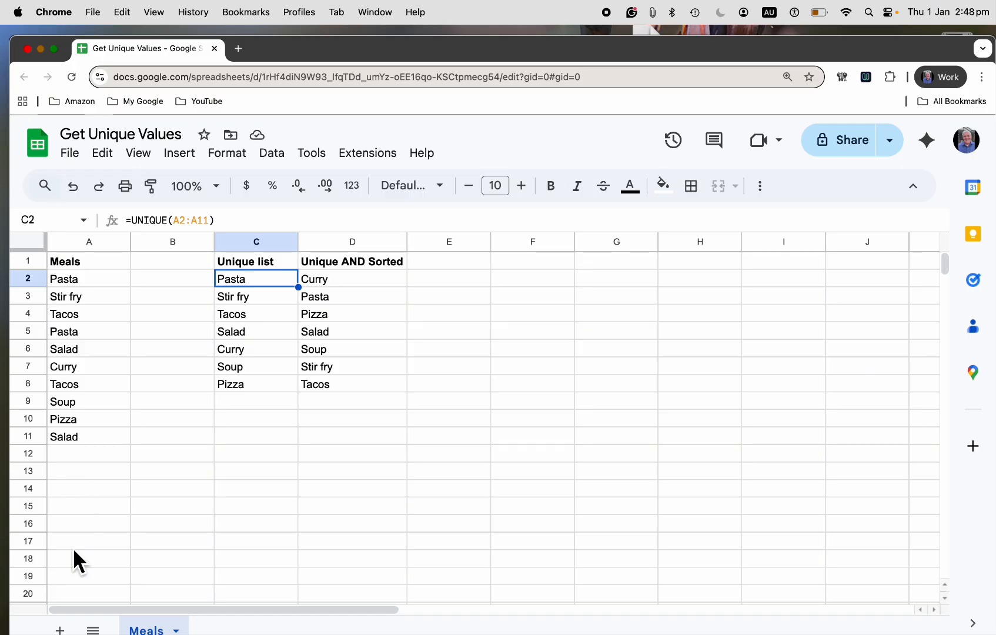
click(215, 223)
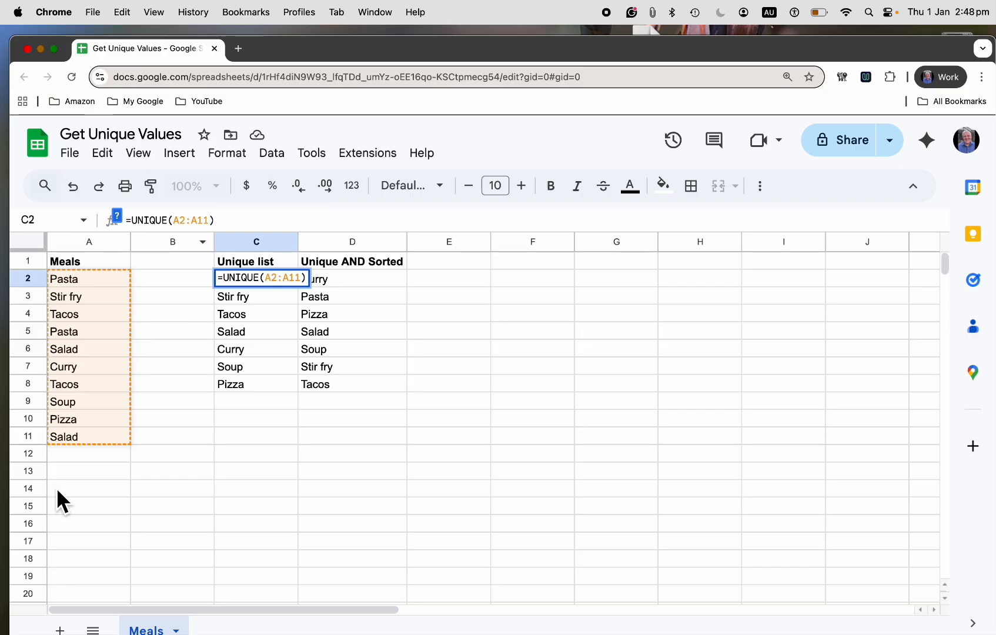
Add the meals Curry in cell A12 and Fried rice in cell A13 of the Meals column.
click(77, 457)
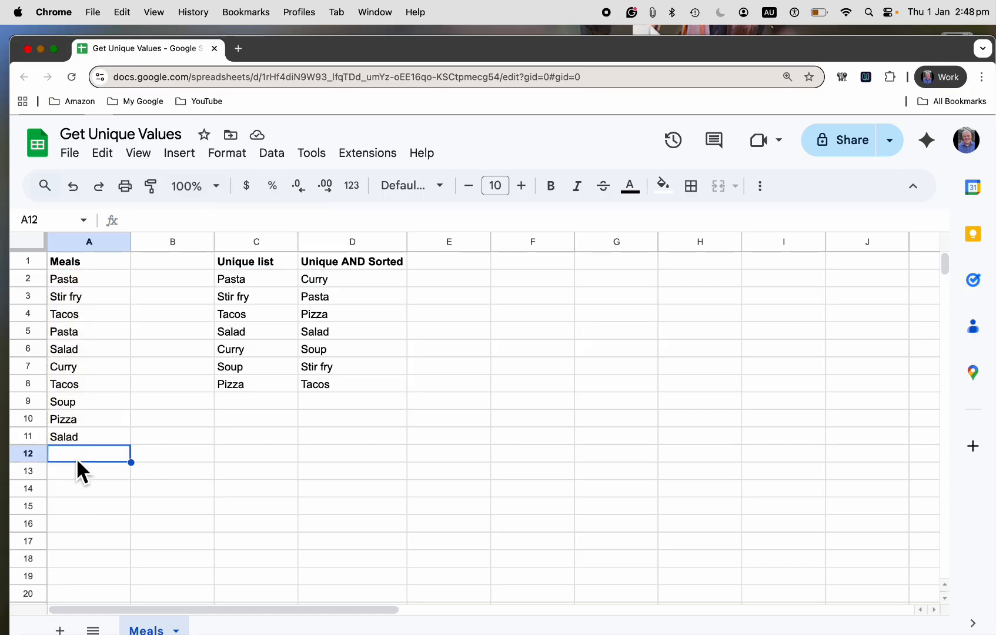
text(Curry)
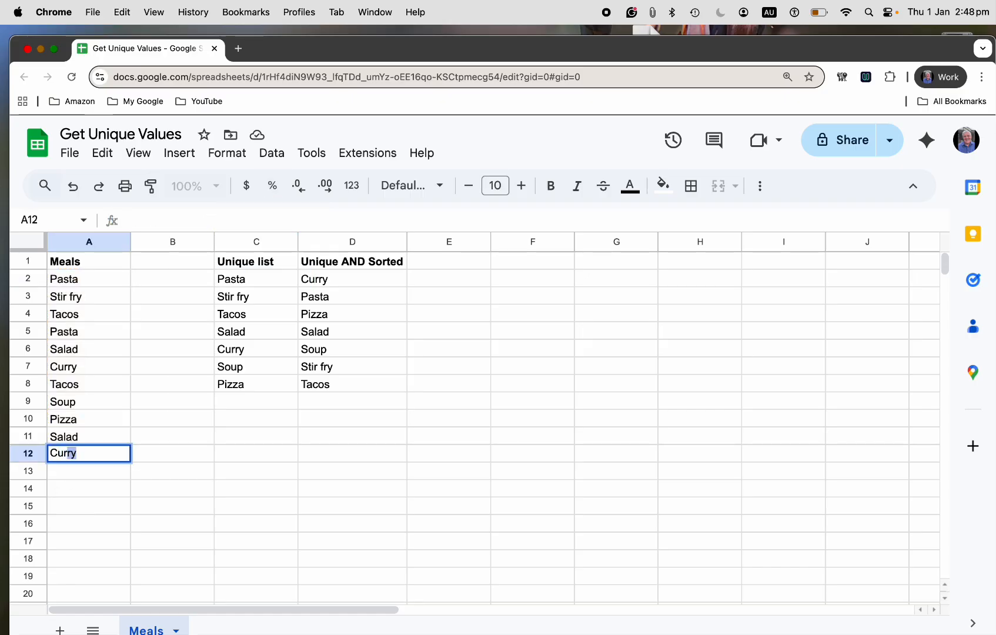
key(Return)
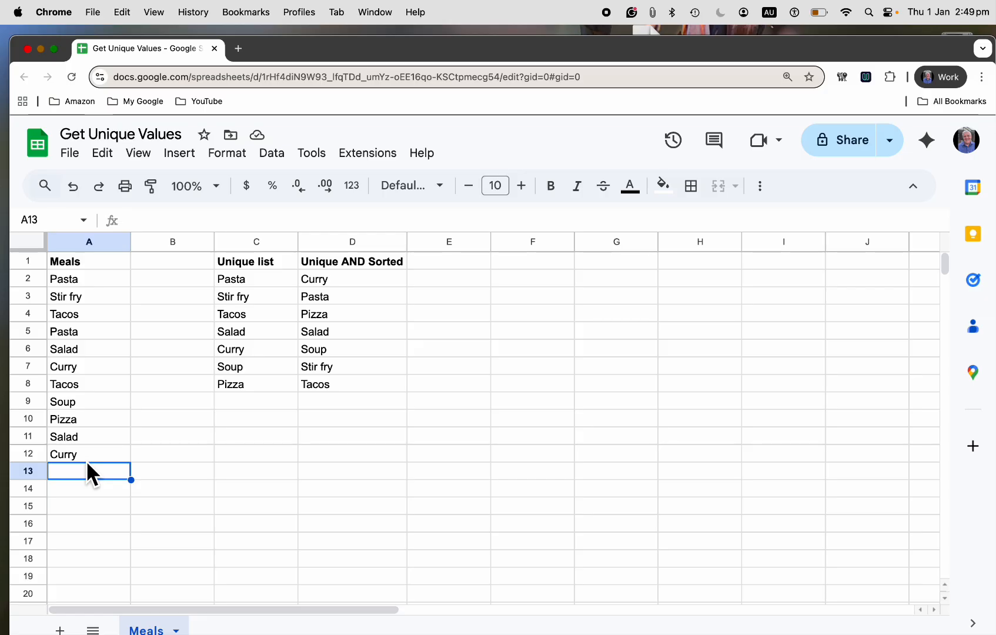
text(Fried rice)
key(Return)
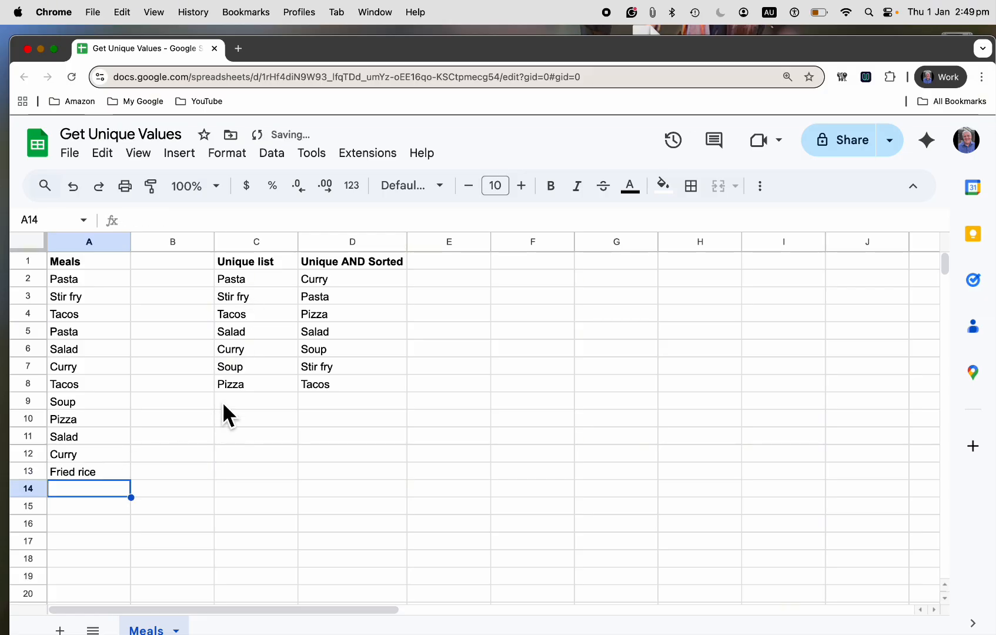
Change the C2 formula under Unique list to the open-ended range so it reads =UNIQUE(A2:A).
click(257, 286)
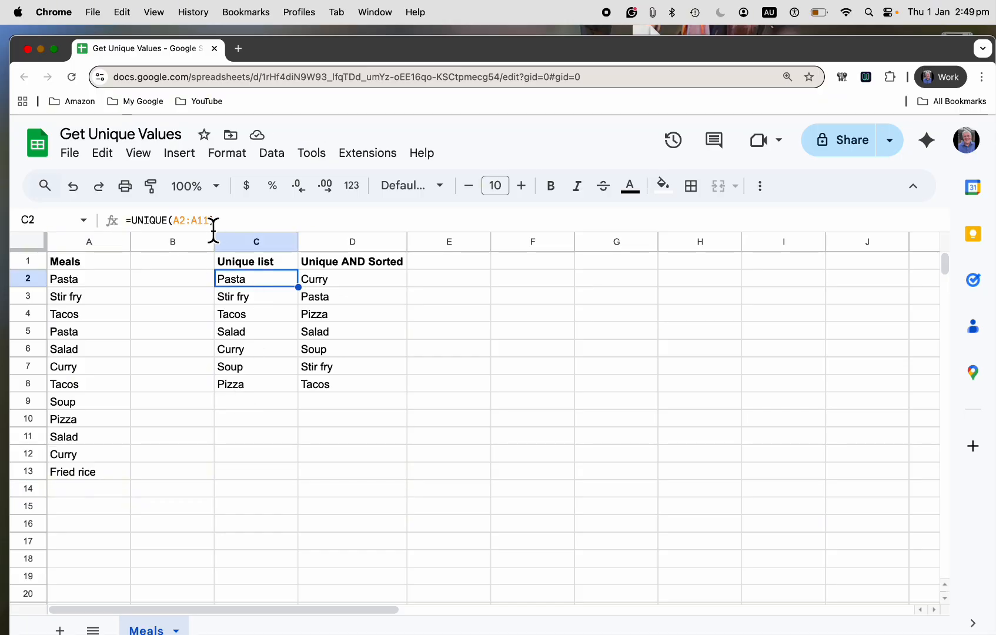
click(83, 440)
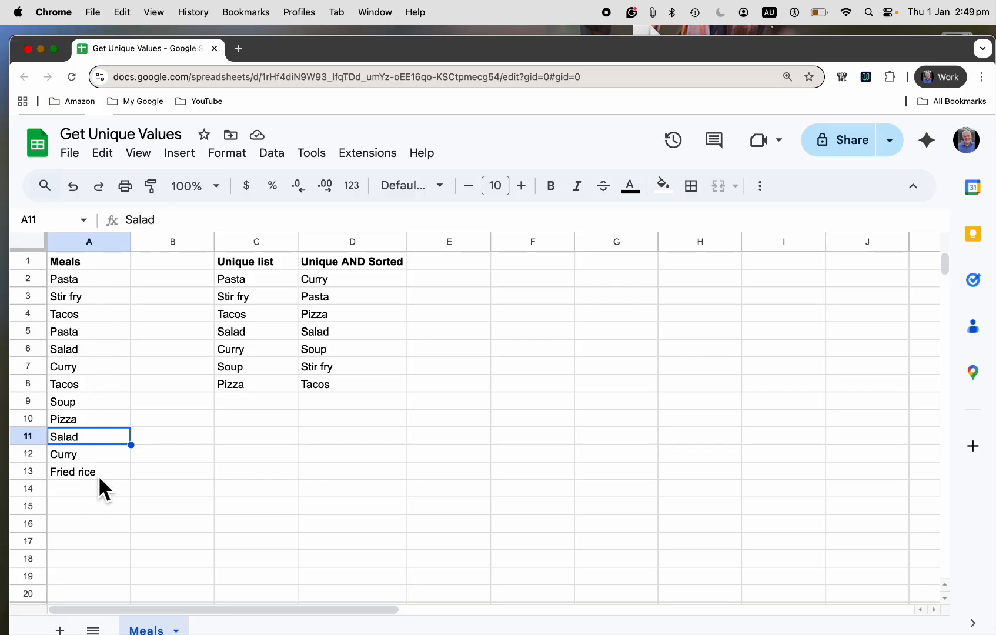
click(260, 285)
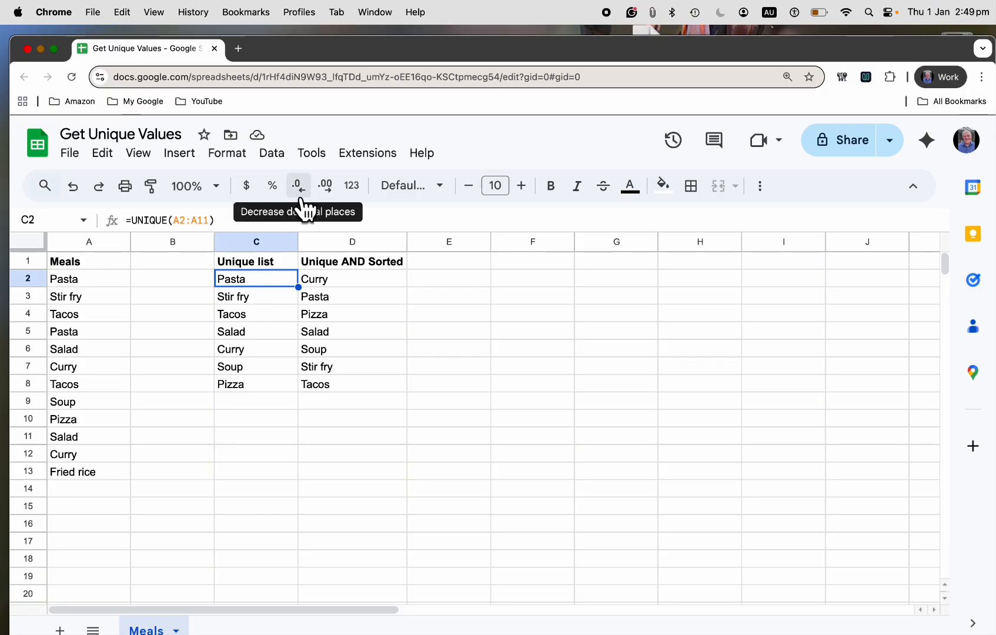
click(214, 228)
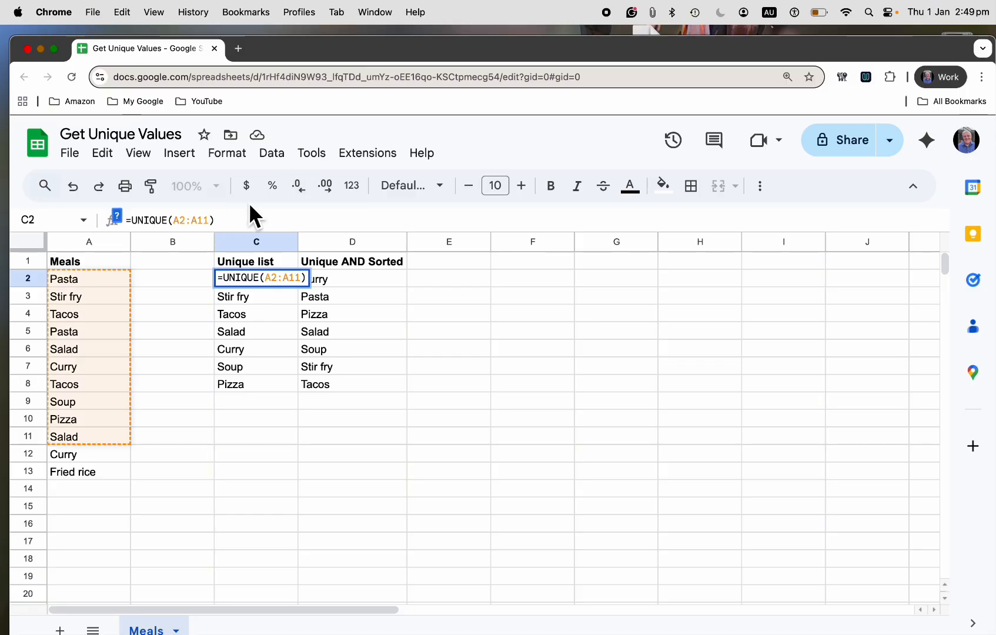
key(BackSpace)
key(BackSpace)
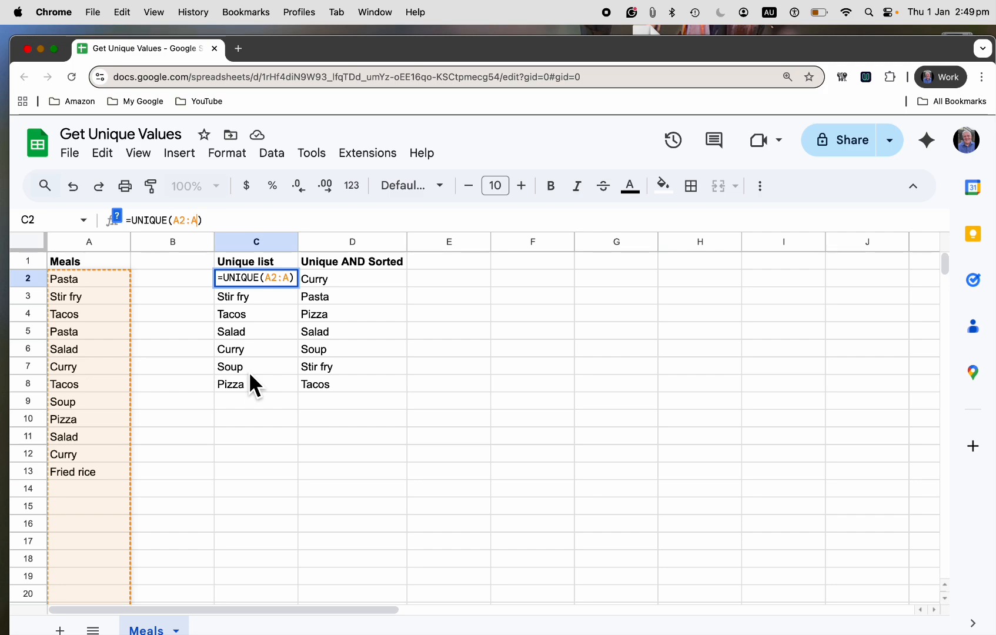
key(Return)
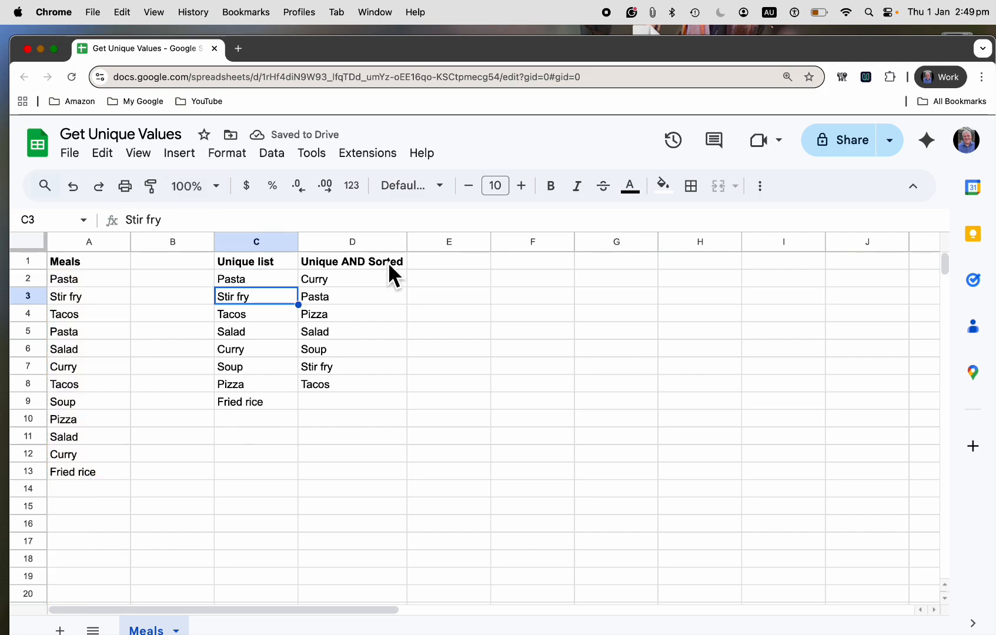
Replace the D2 formula under Unique AND Sorted with =SORT(UNIQUE(A2:A)).
click(348, 283)
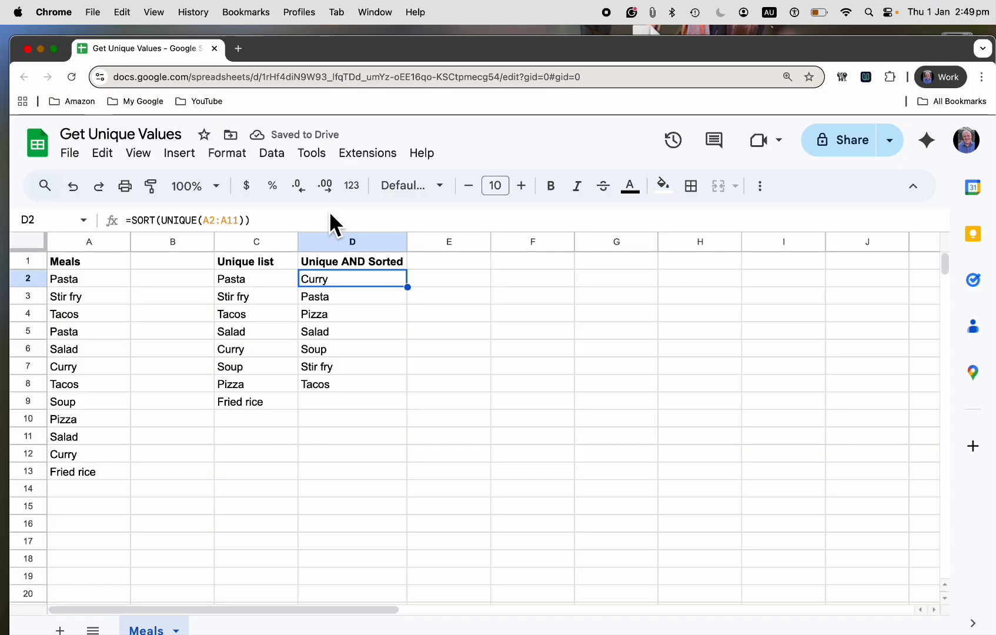
triple_click(322, 228)
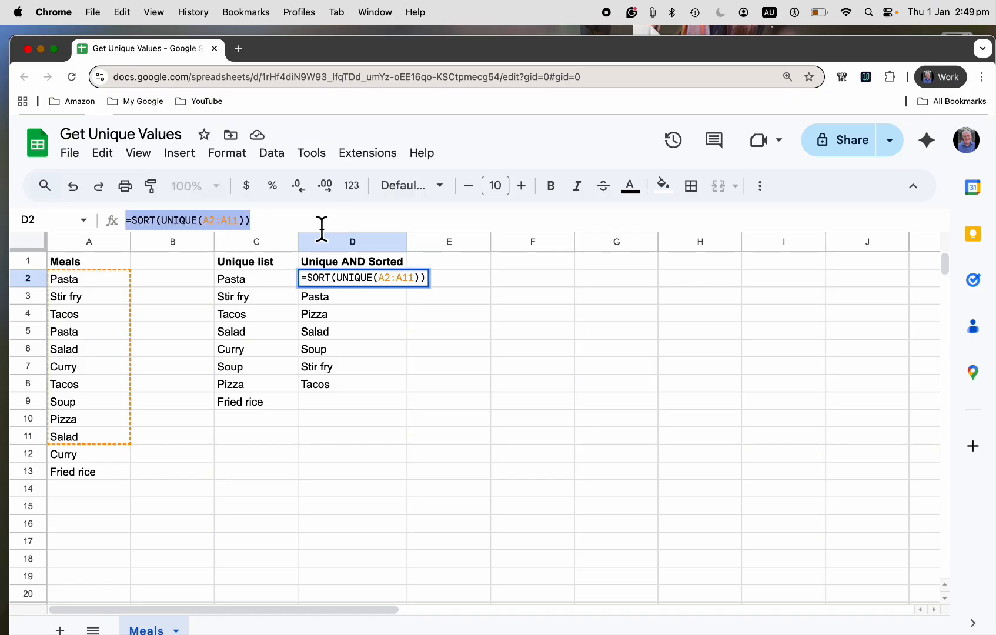
text(=)
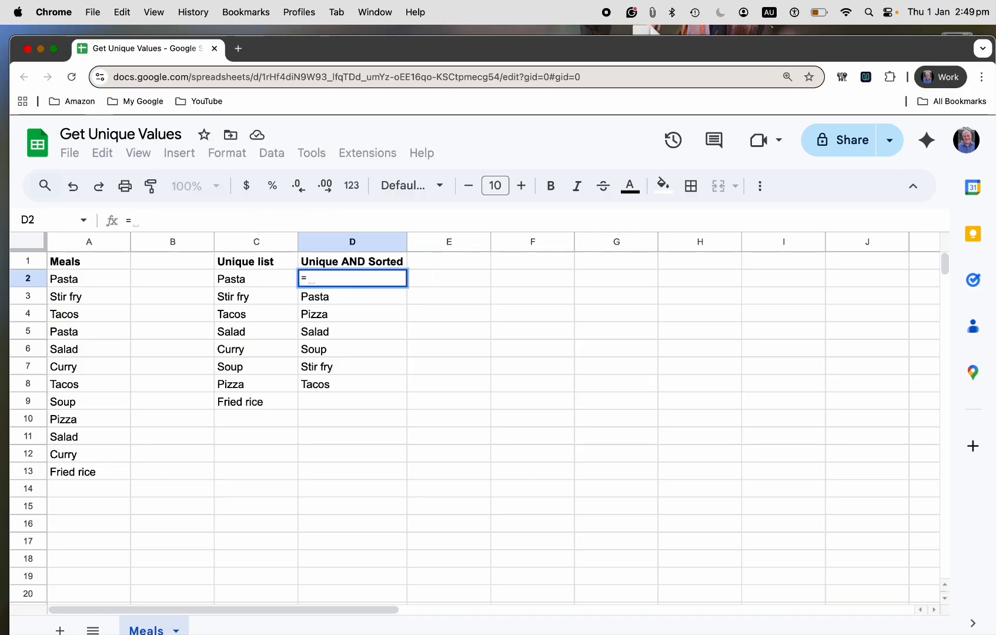
text(UNI)
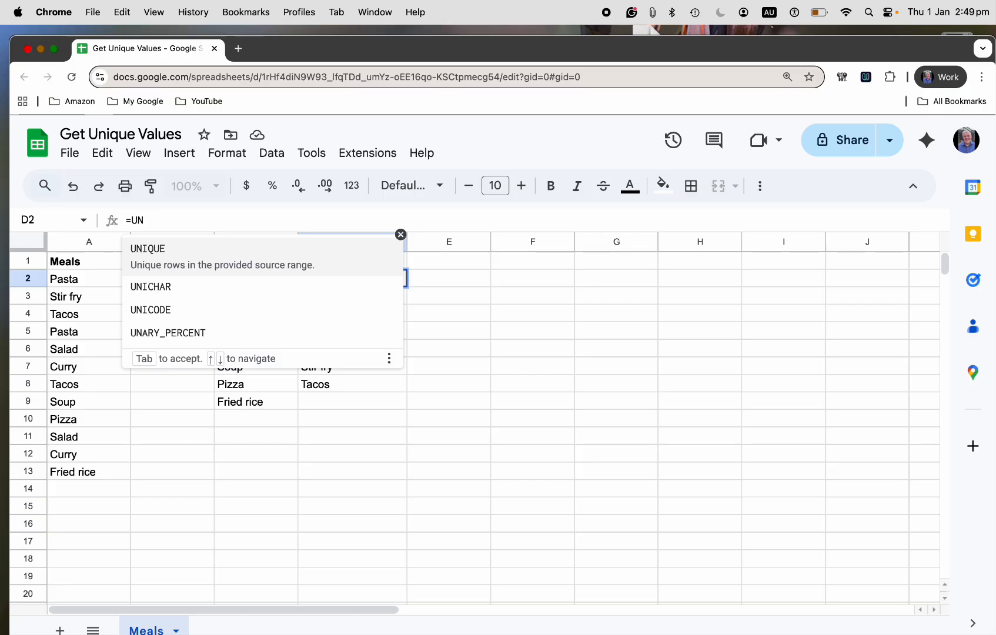
key(BackSpace)
key(BackSpace)
key(BackSpace)
text(SOR)
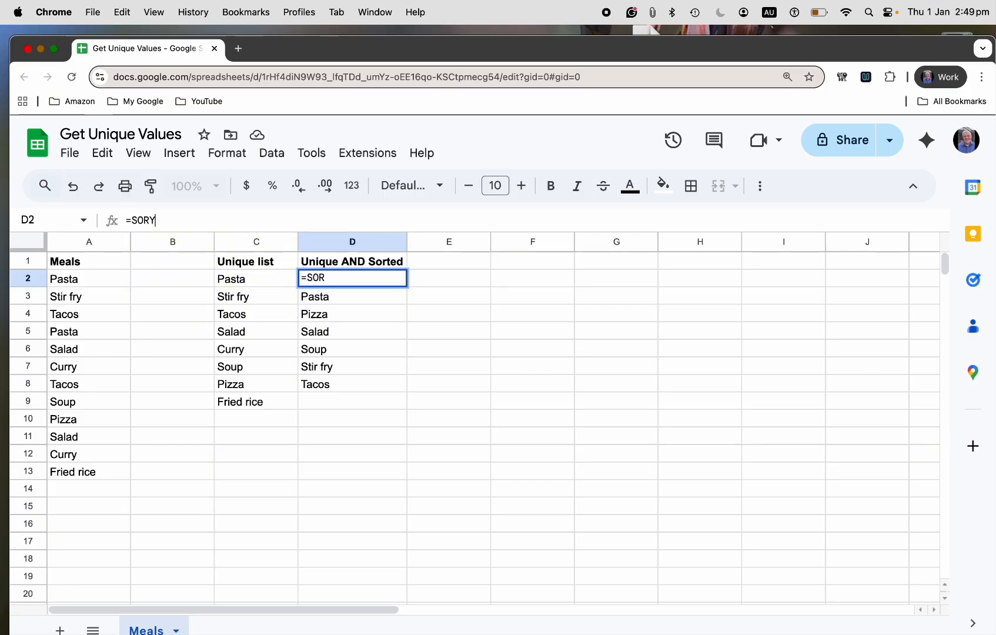
text(T(UN)
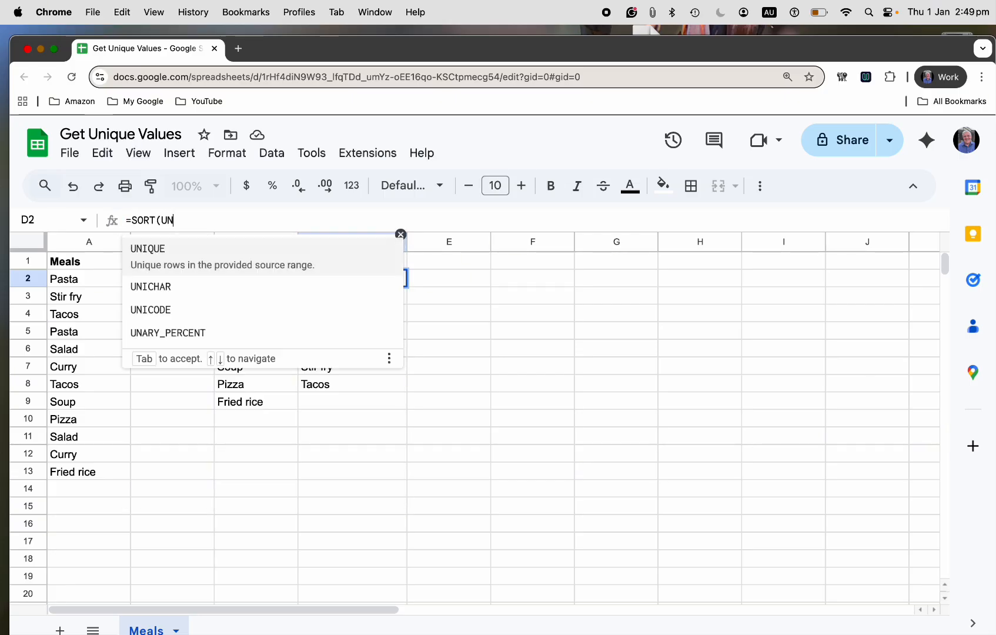
text(IQUE()
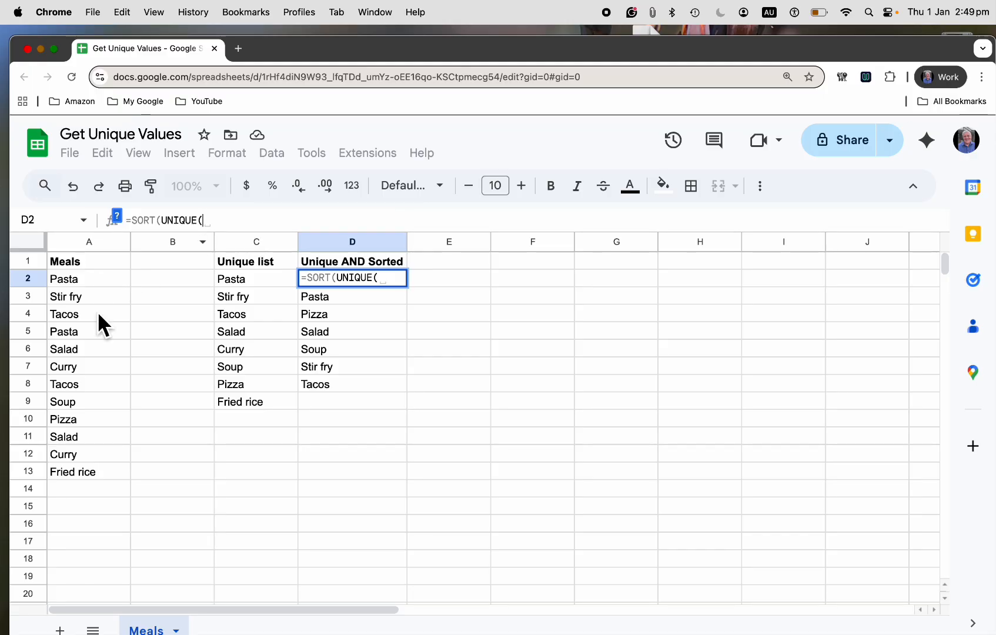
text(A2:A)
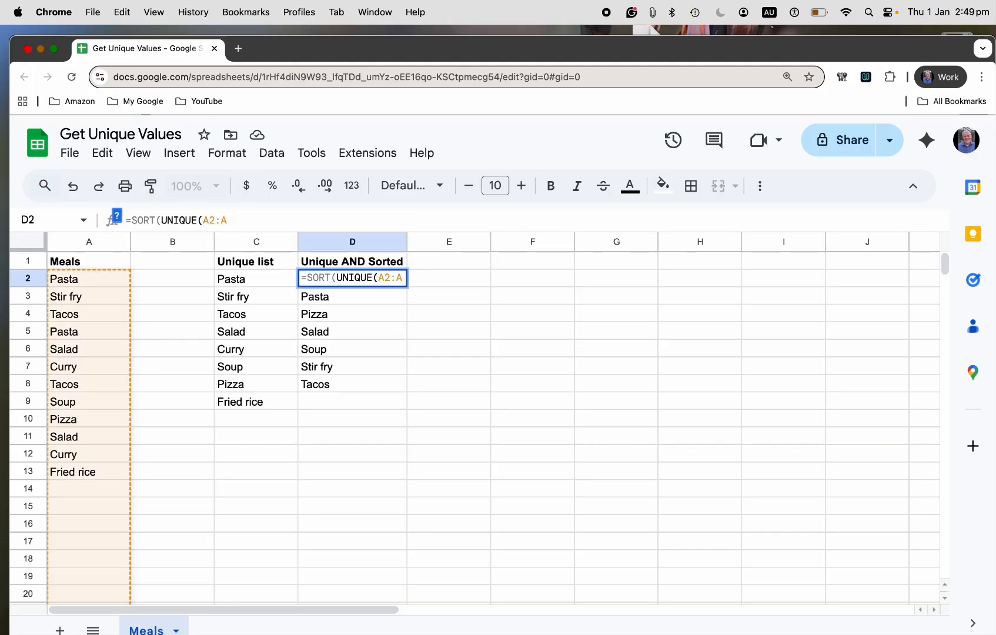
text())
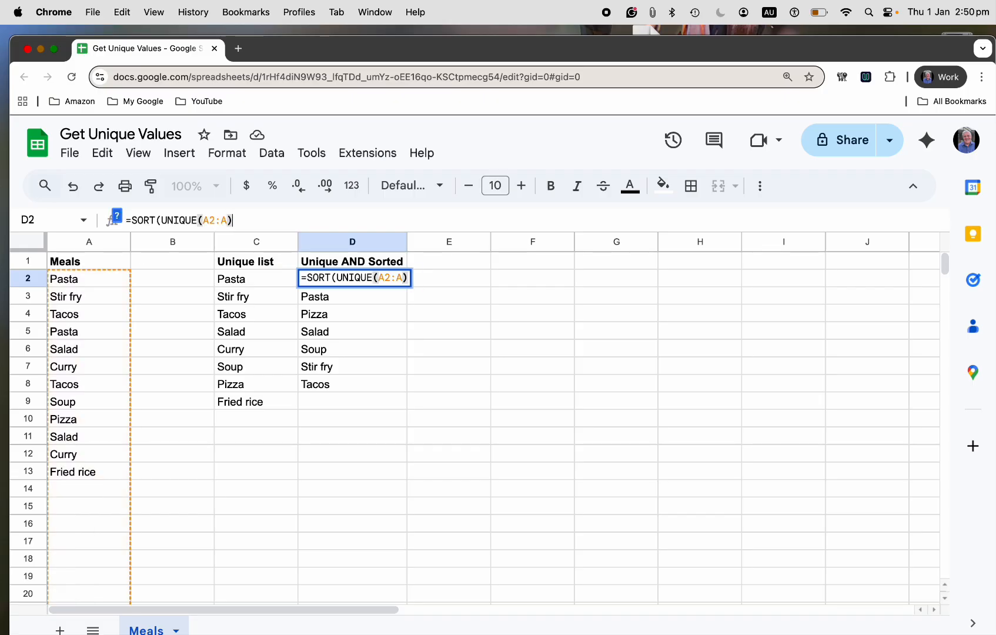
text())
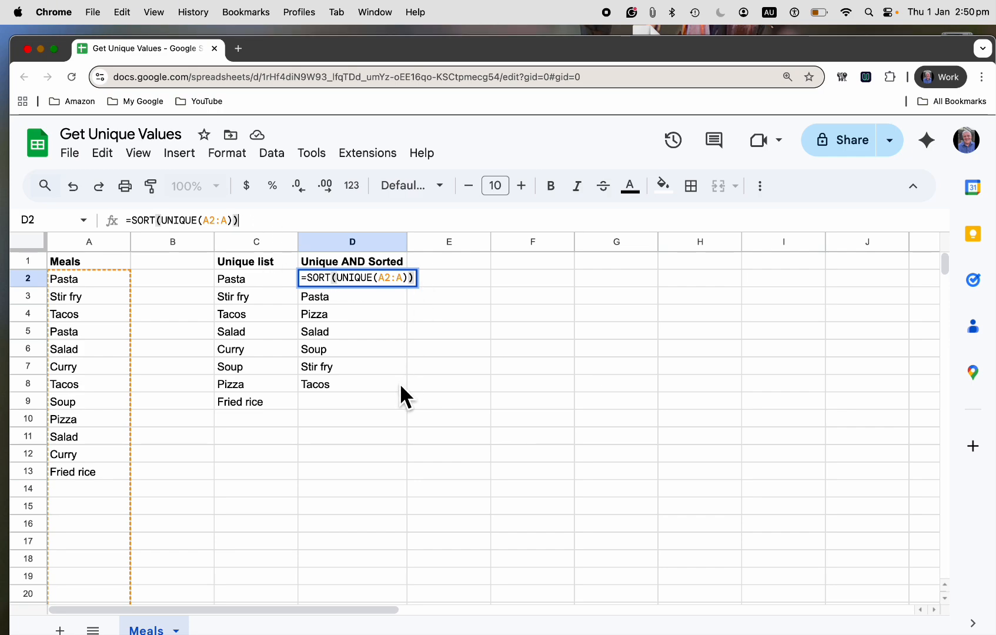
key(Return)
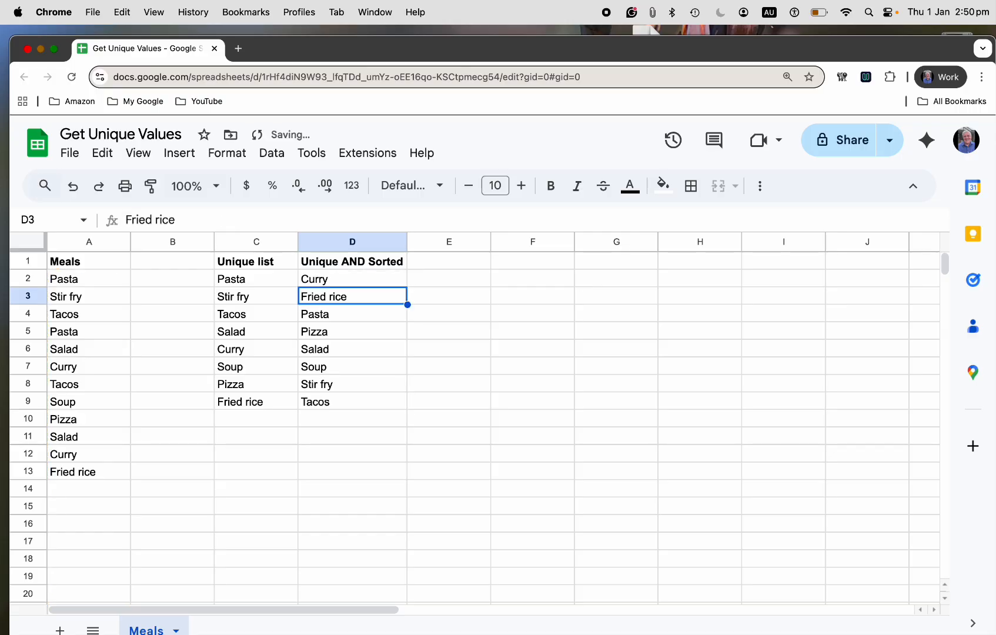
Add the meal Pumpkin pie in cell A14 of the Meals column.
click(82, 496)
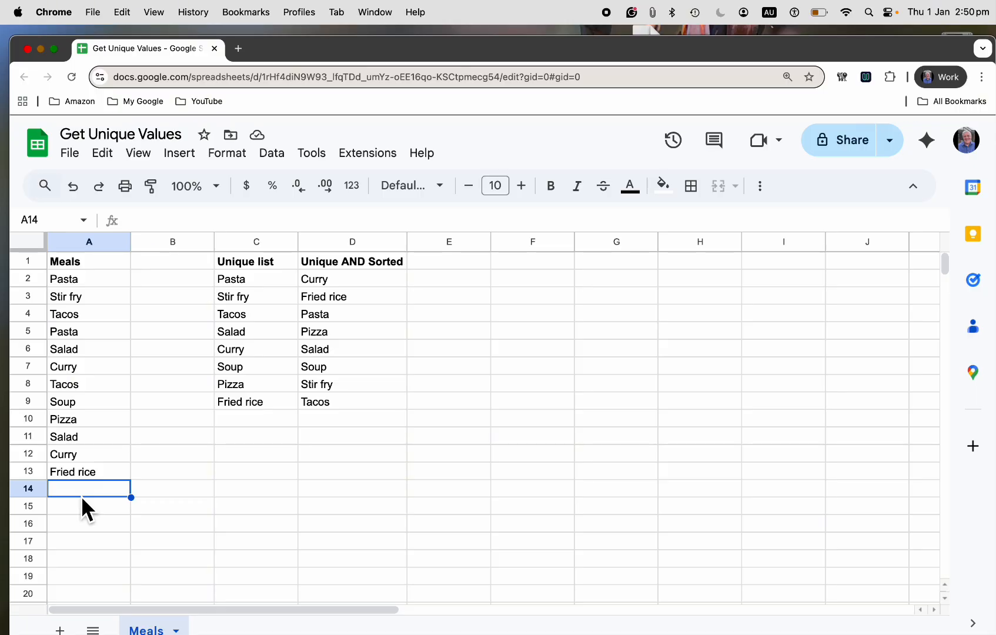
text(Pump)
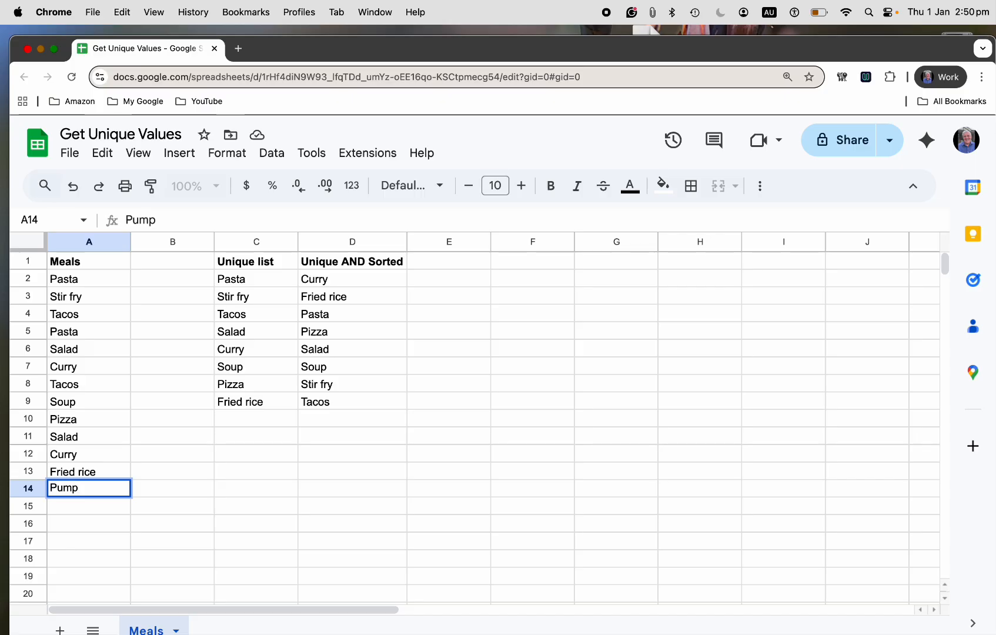
text(kin pie)
key(Return)
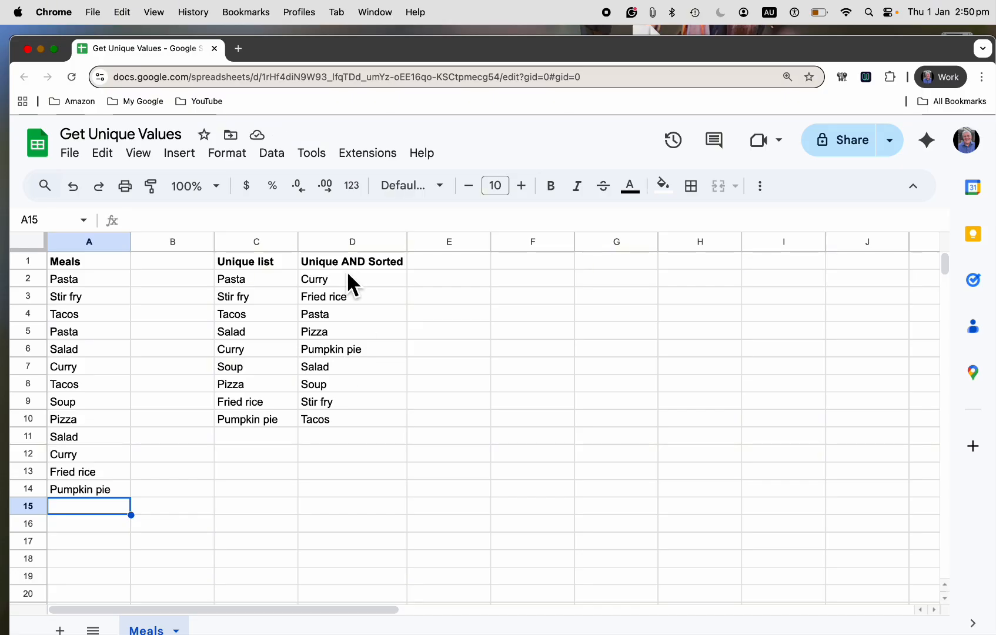
Review the formulas in C2 and D2 that produce the Unique list and Unique AND Sorted columns.
click(278, 268)
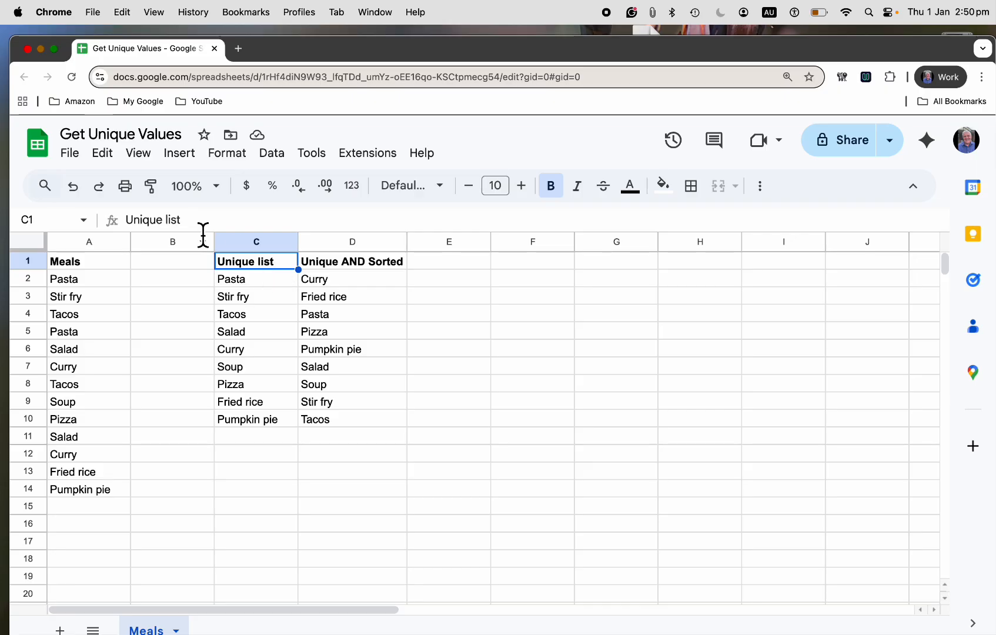
click(254, 281)
click(346, 286)
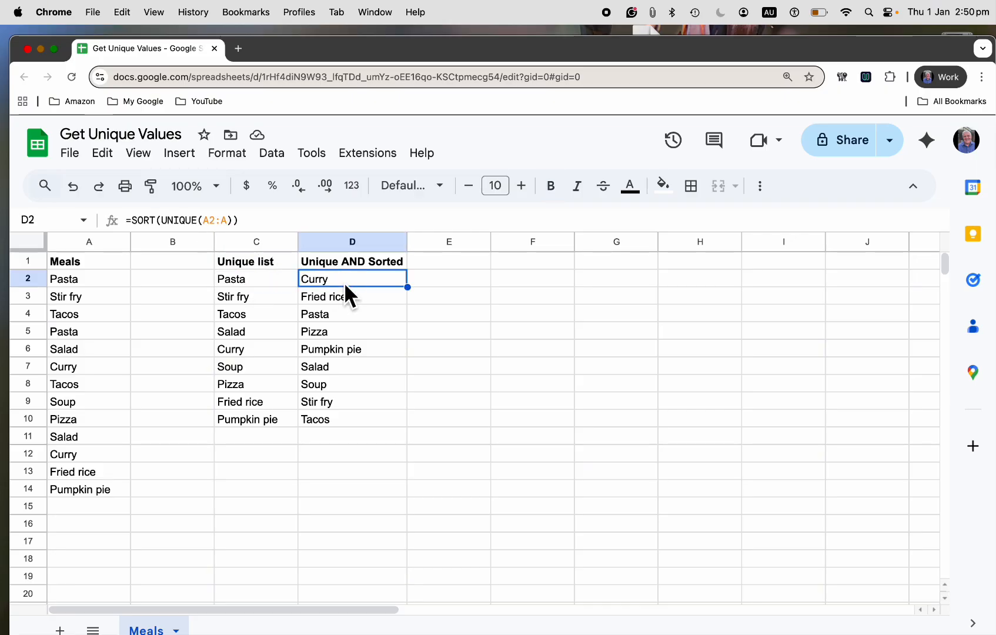